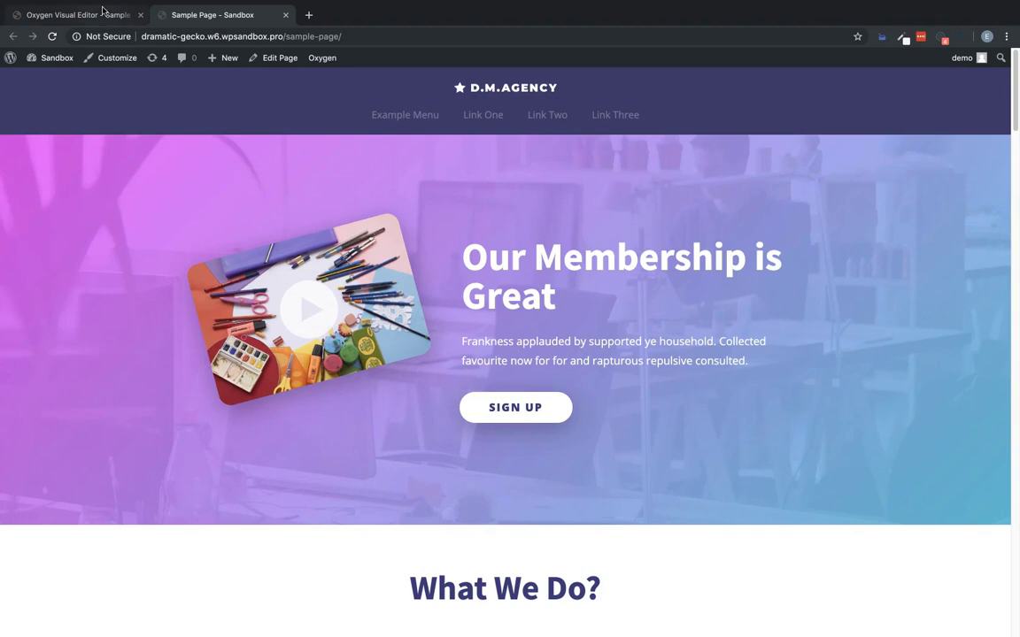
In the Oxygen Visual Editor tab, add a Div in the hero's text column and nest the heading, text and button inside it, keeping their order.
left_click(102, 12)
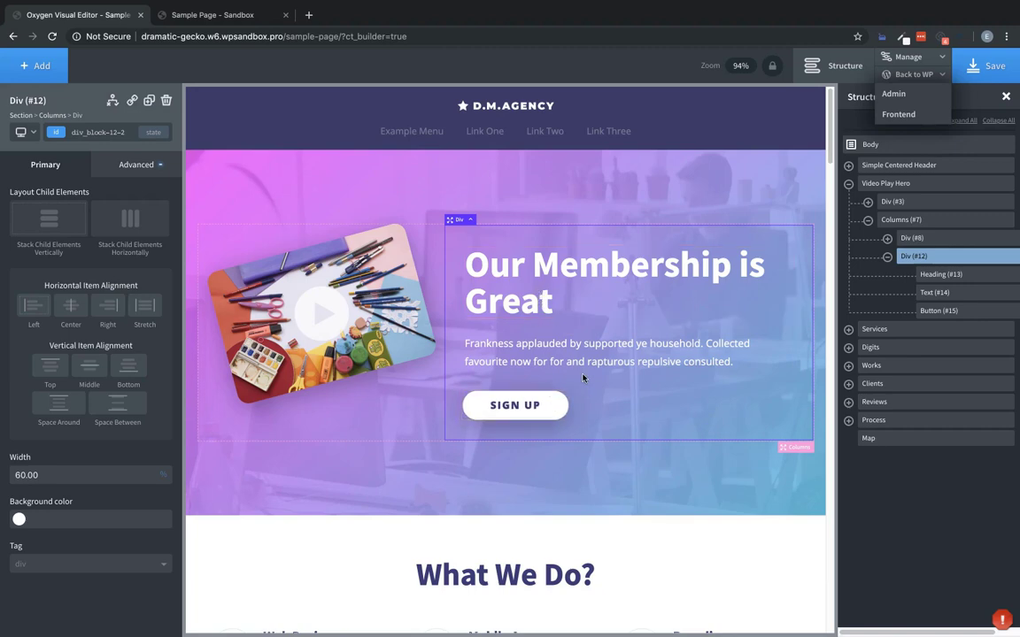
left_click(545, 298)
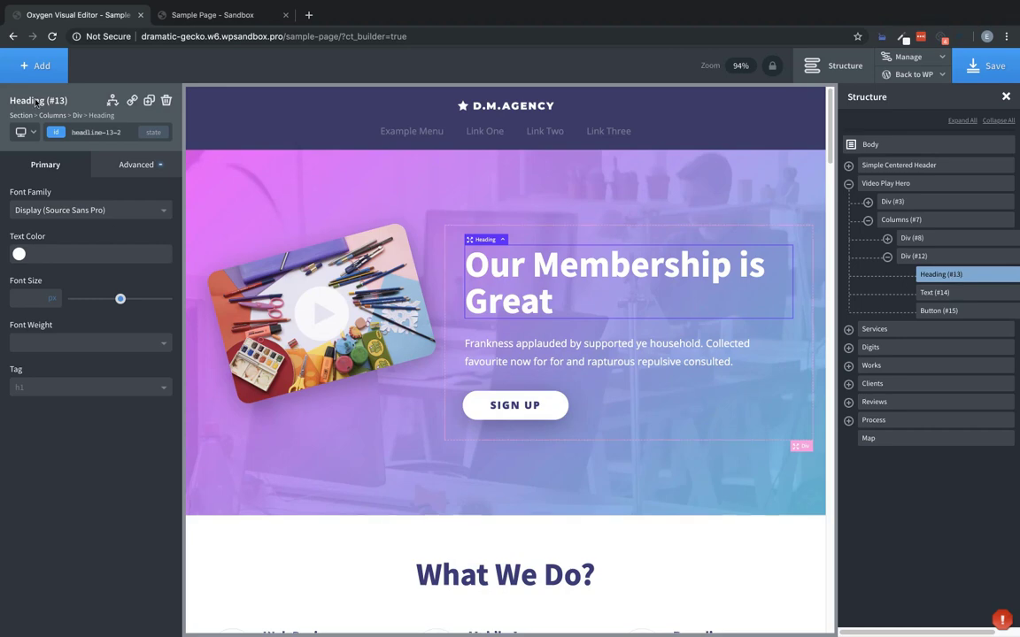
left_click(35, 63)
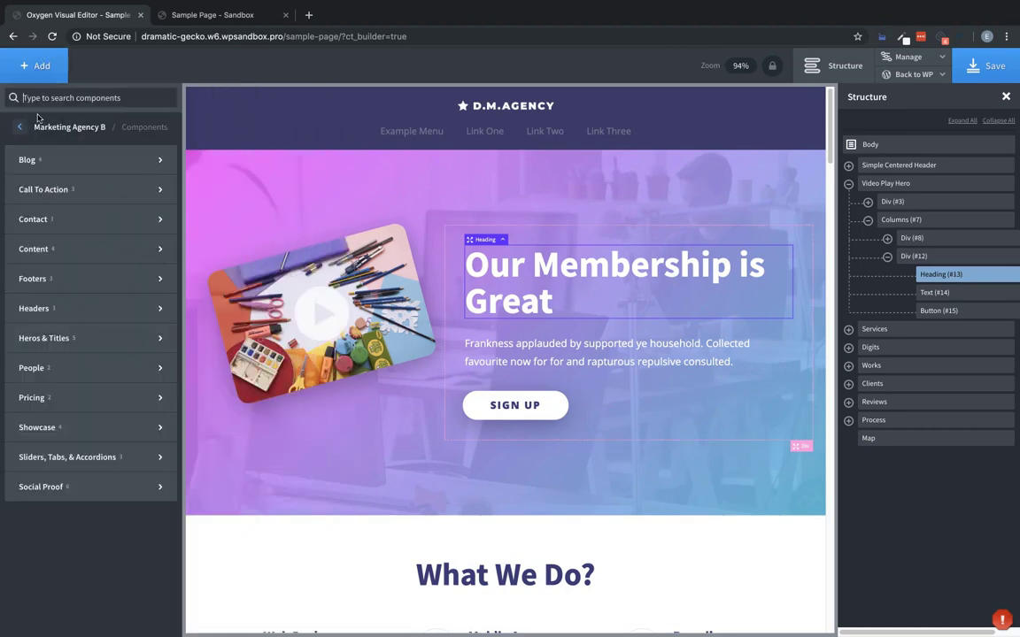
type("div")
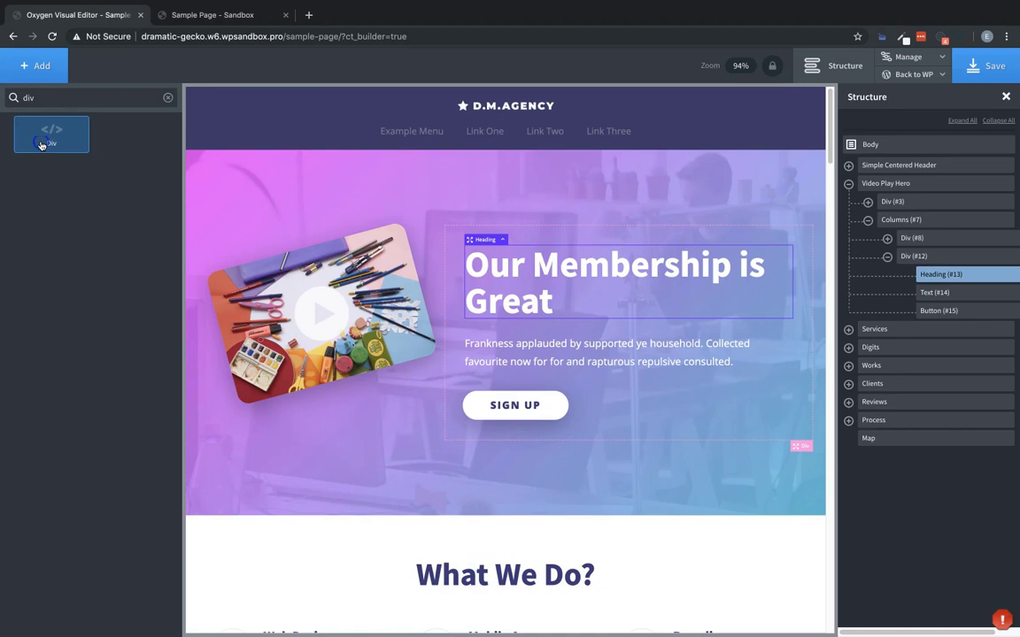
left_click(44, 133)
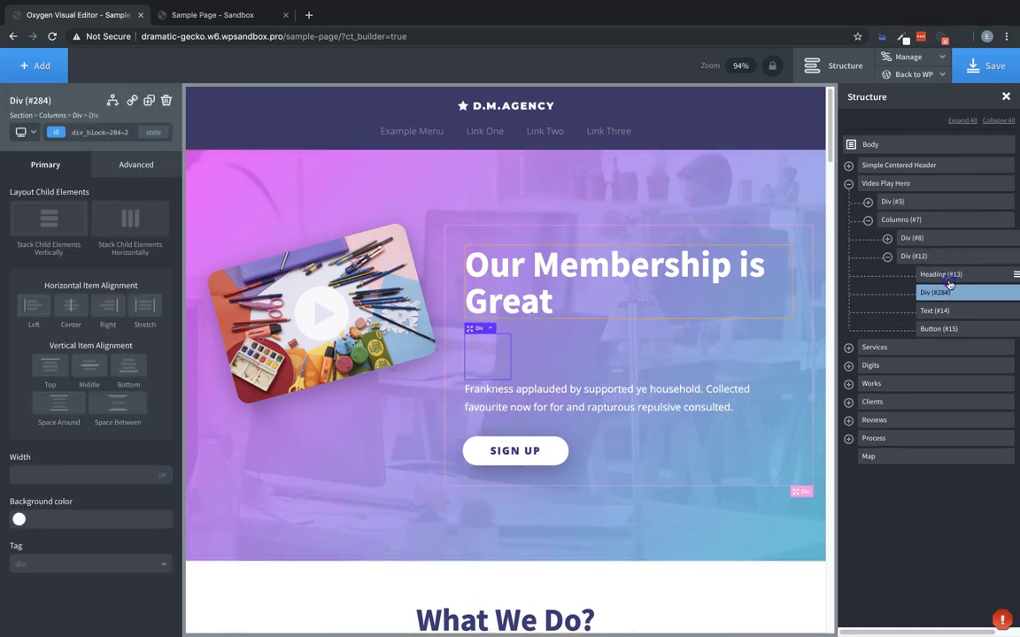
mouse_move(940, 274)
left_mouse_down()
mouse_move(961, 290)
mouse_move(956, 282)
mouse_move(925, 290)
mouse_move(936, 280)
mouse_move(952, 299)
mouse_move(929, 278)
left_mouse_up()
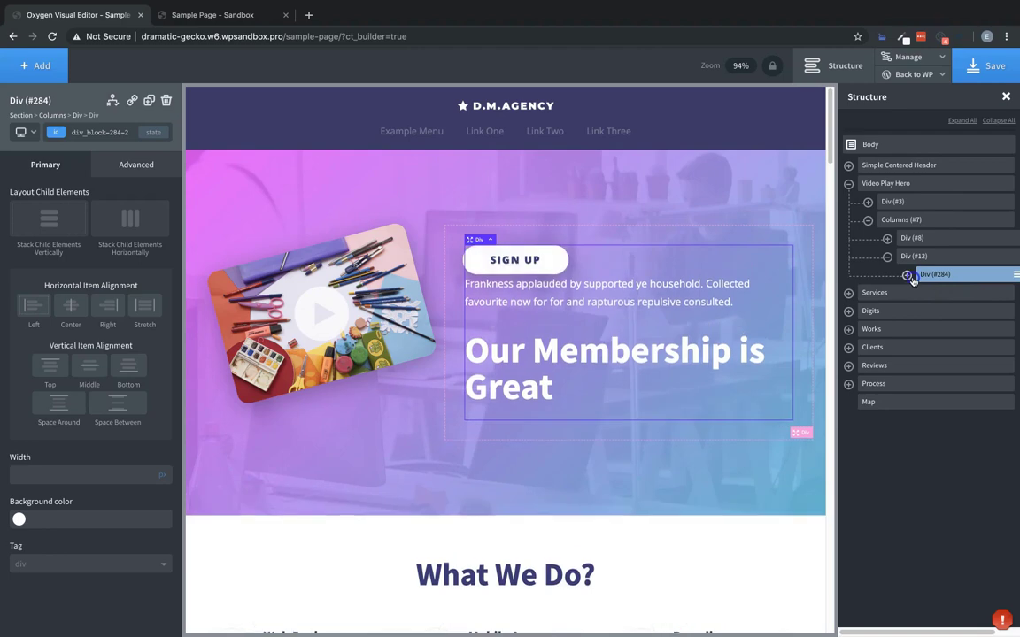
left_click_drag(959, 328, 997, 313)
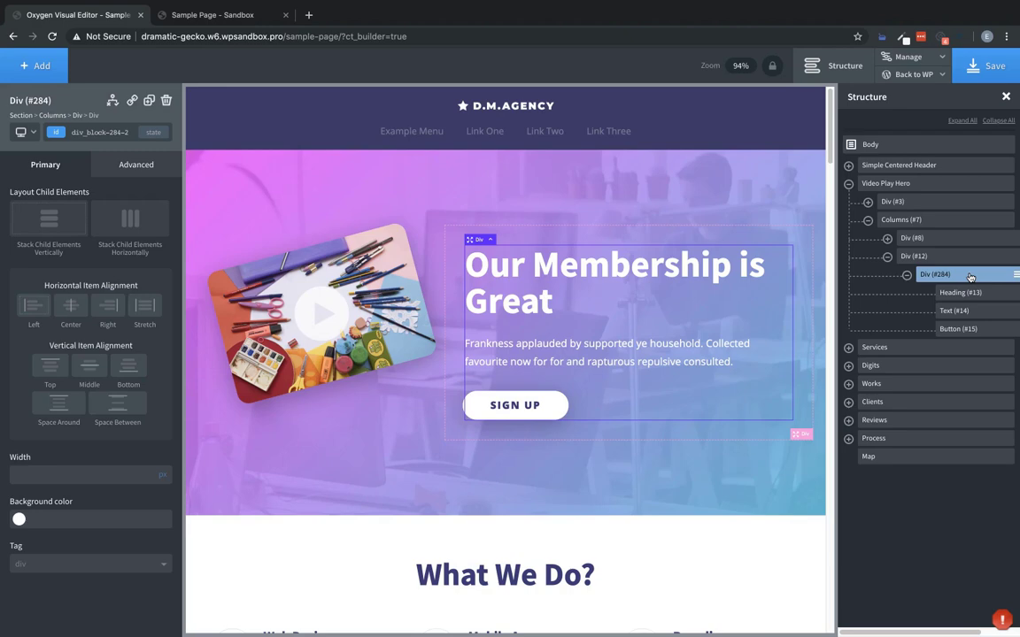
Give the new wrapper Div the display condition User Logged In == false and save the page.
left_click(112, 106)
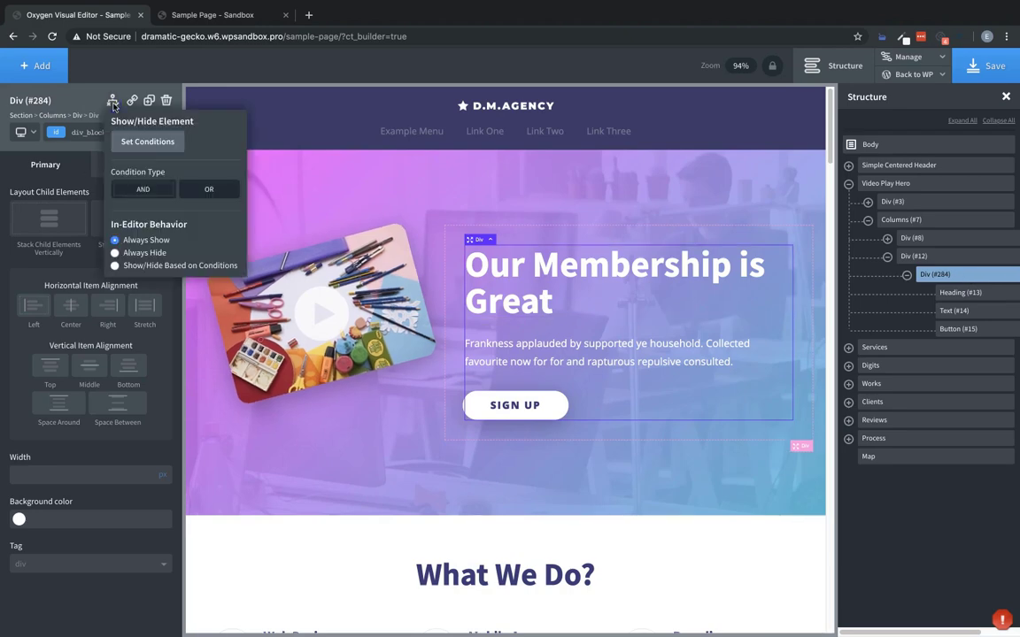
left_click(119, 138)
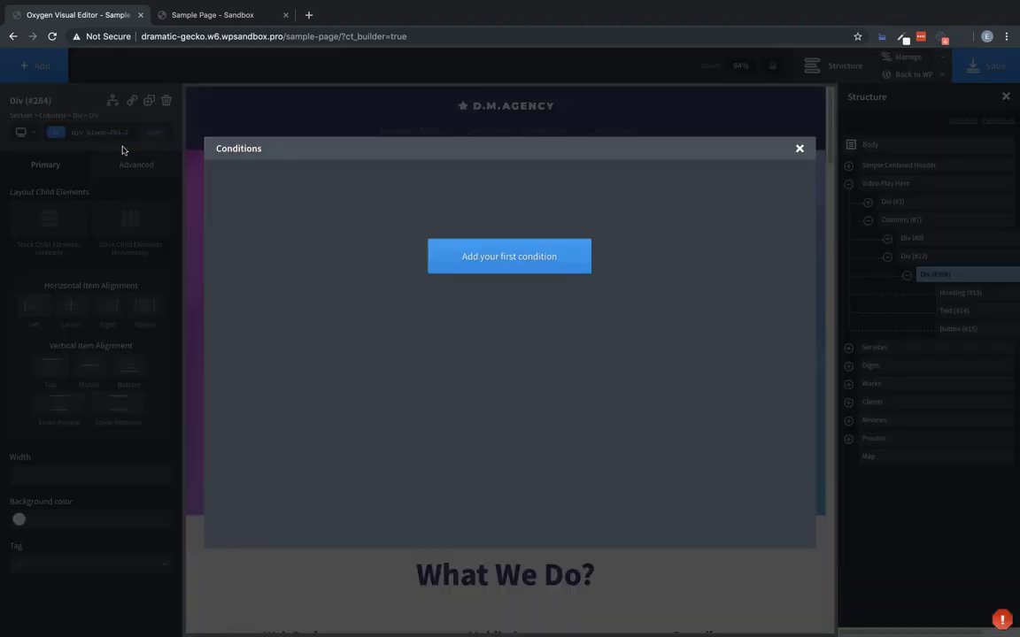
left_click(556, 257)
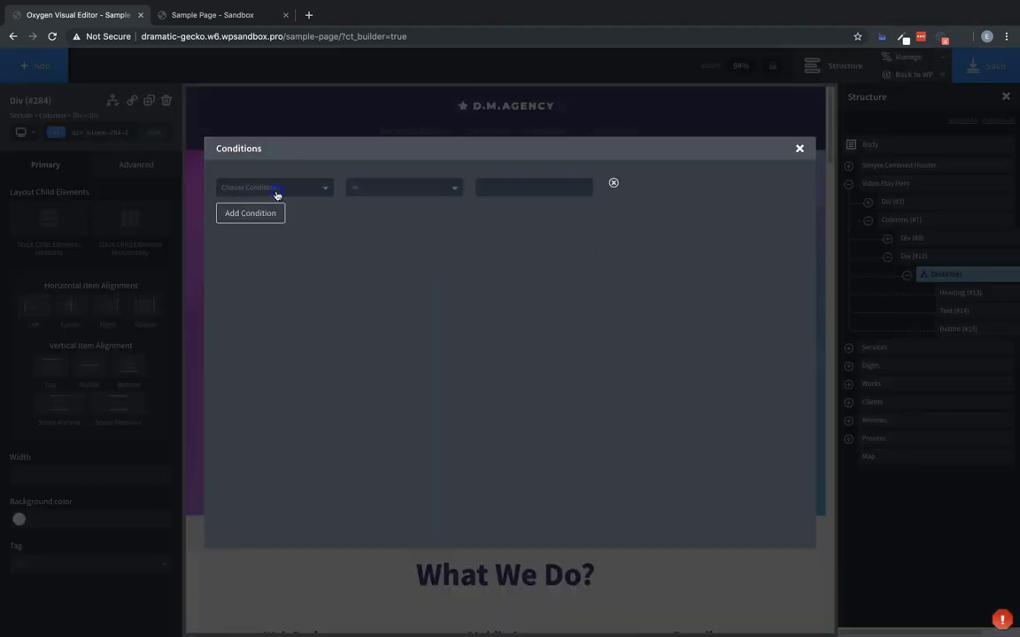
left_click(276, 189)
scroll(291, 282, "down", 3)
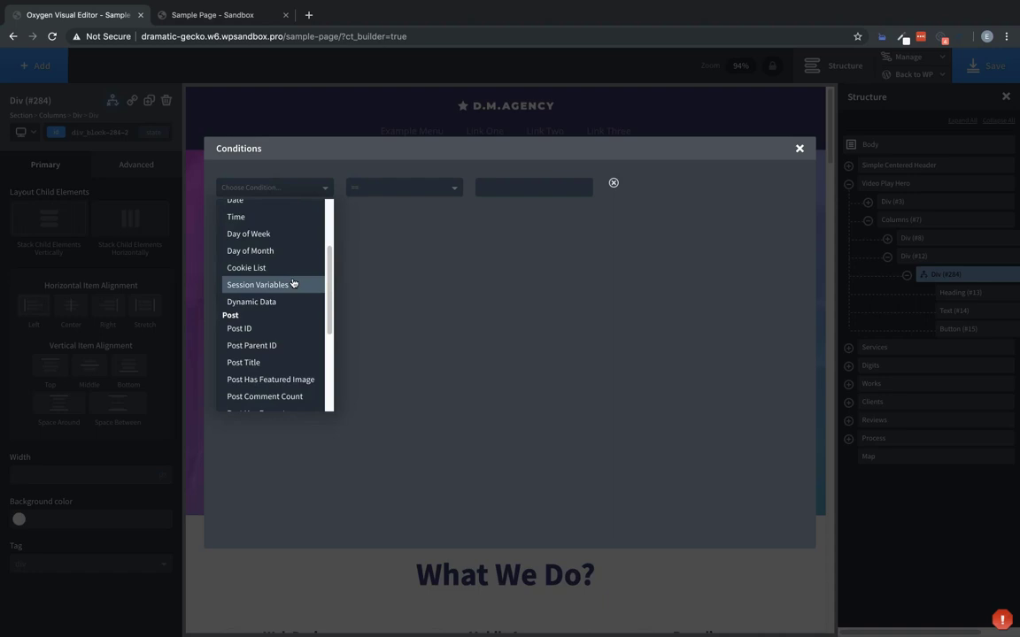
scroll(292, 282, "down", 5)
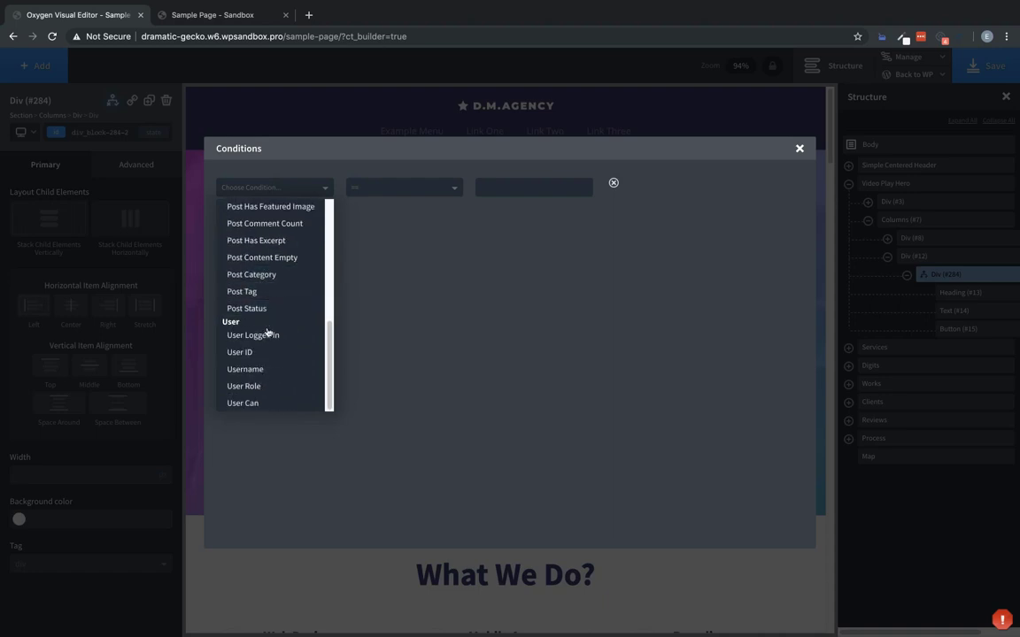
left_click(271, 333)
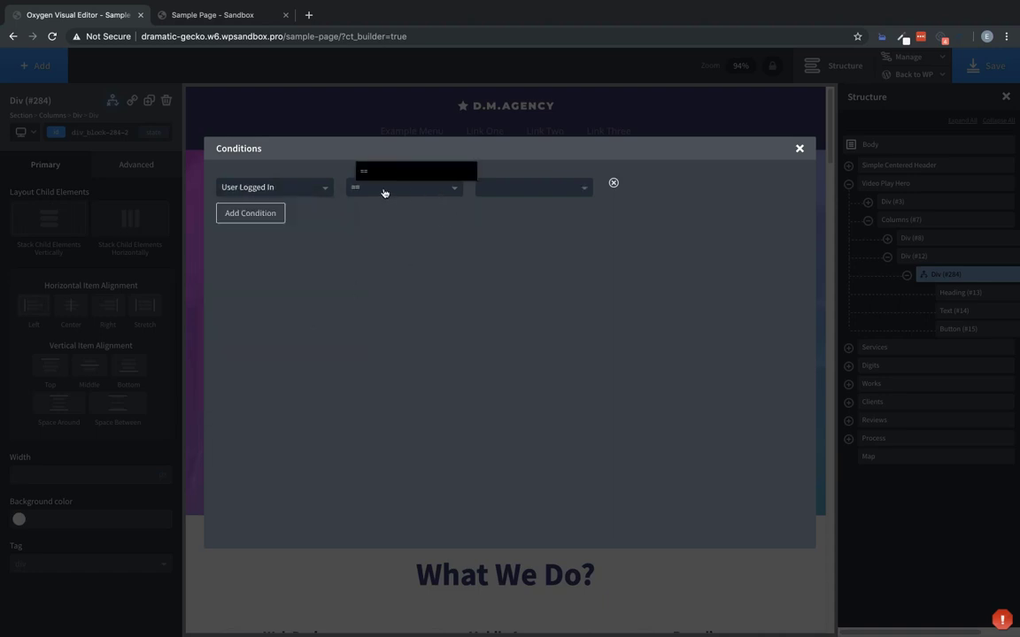
left_click(535, 189)
left_click(528, 224)
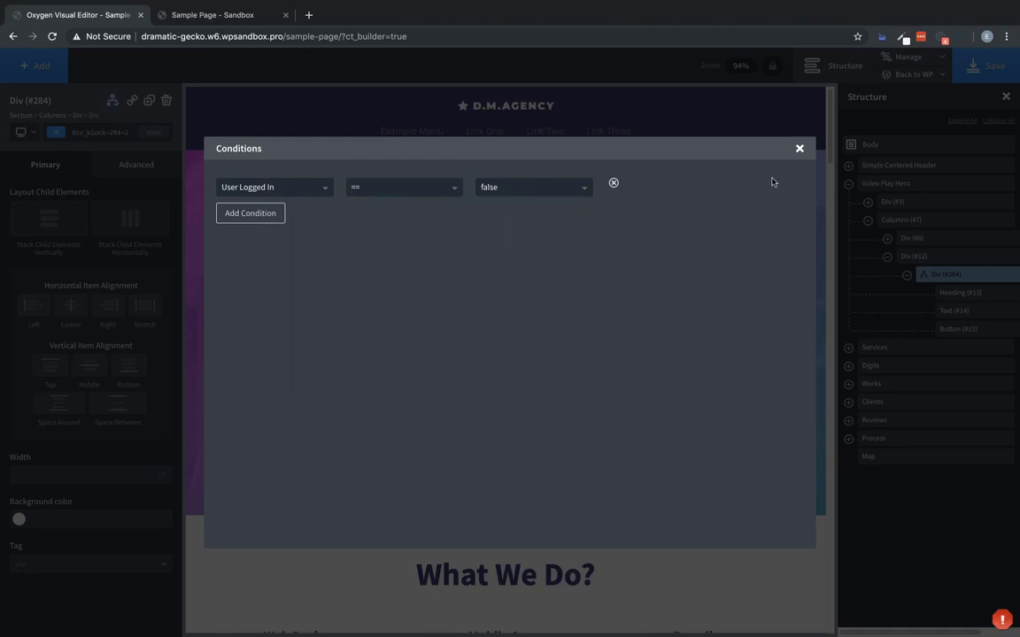
left_click(799, 148)
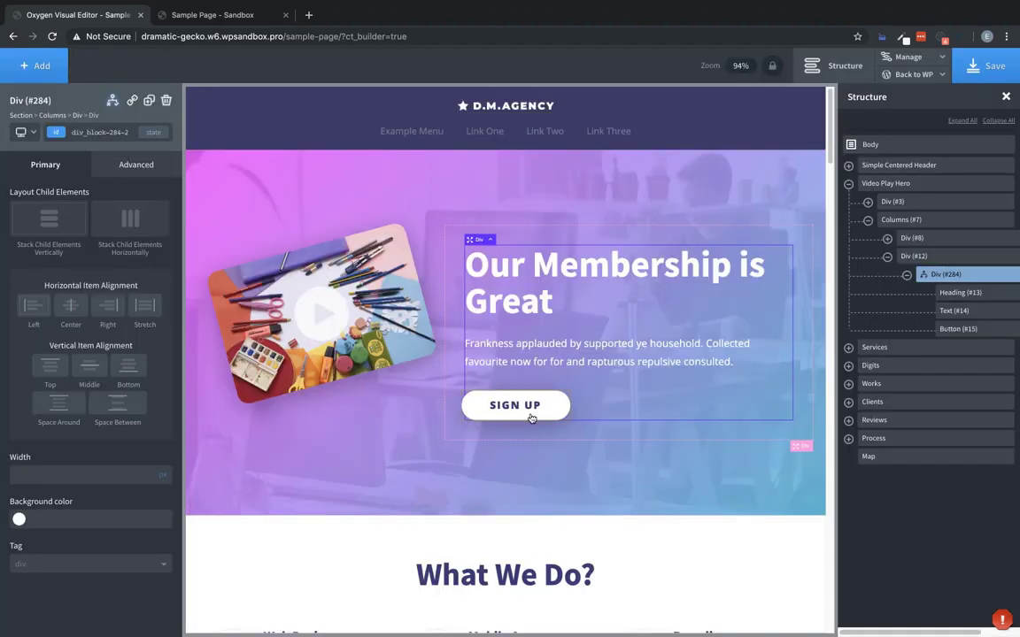
left_click(973, 68)
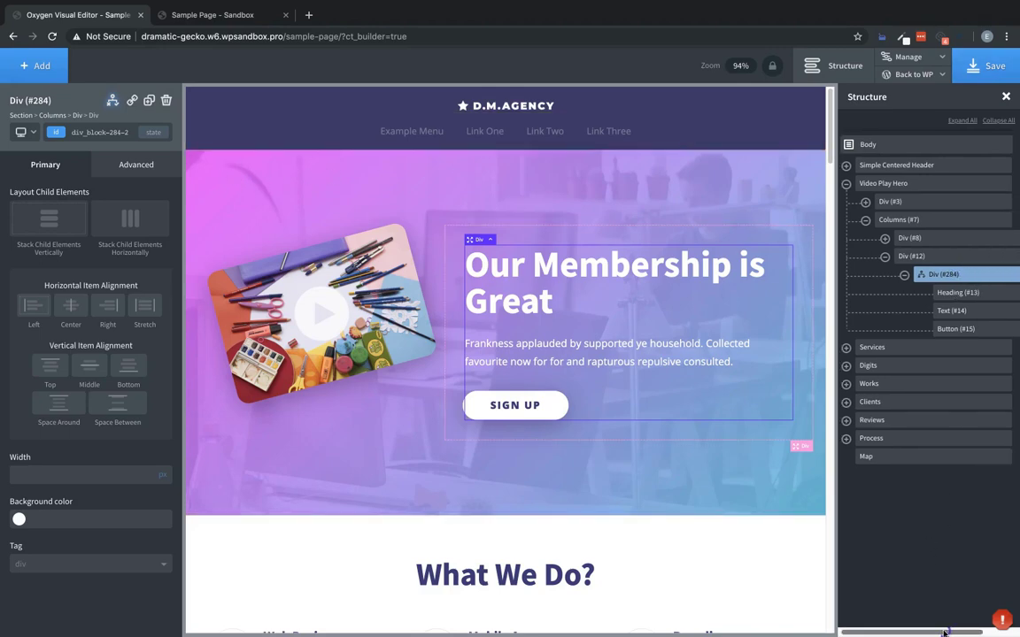
Duplicate the conditional wrapper Div and collapse the original in the structure tree.
left_click_drag(944, 631, 979, 625)
mouse_move(973, 277)
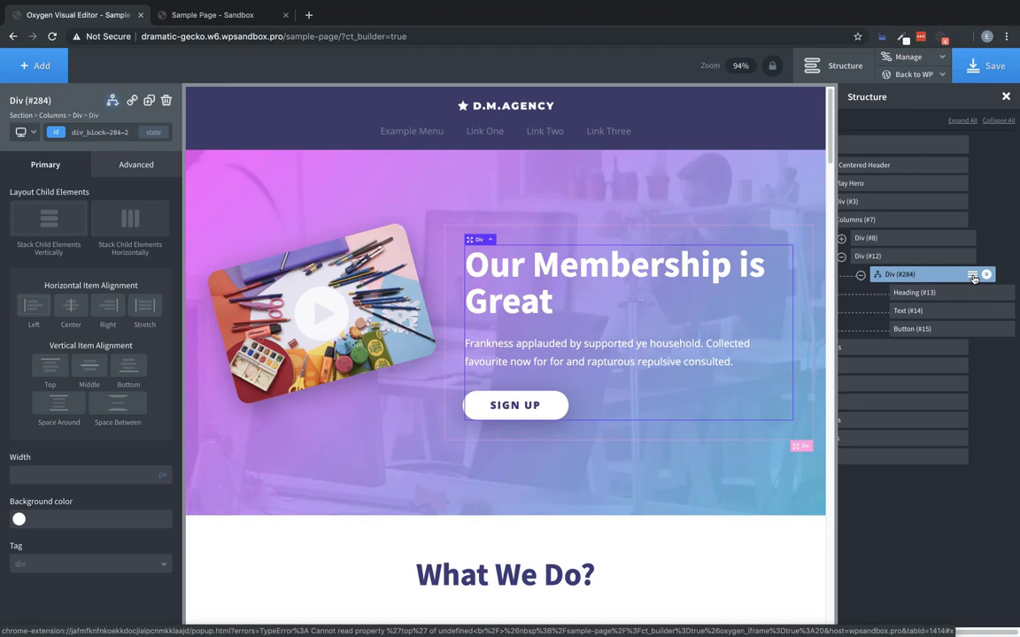
left_click(972, 275)
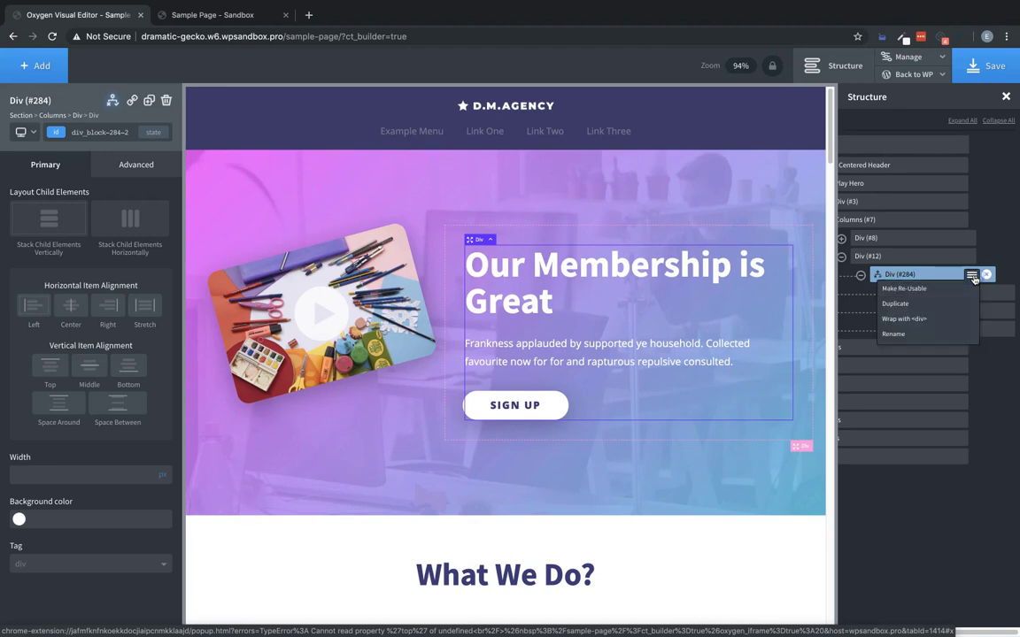
left_click(923, 304)
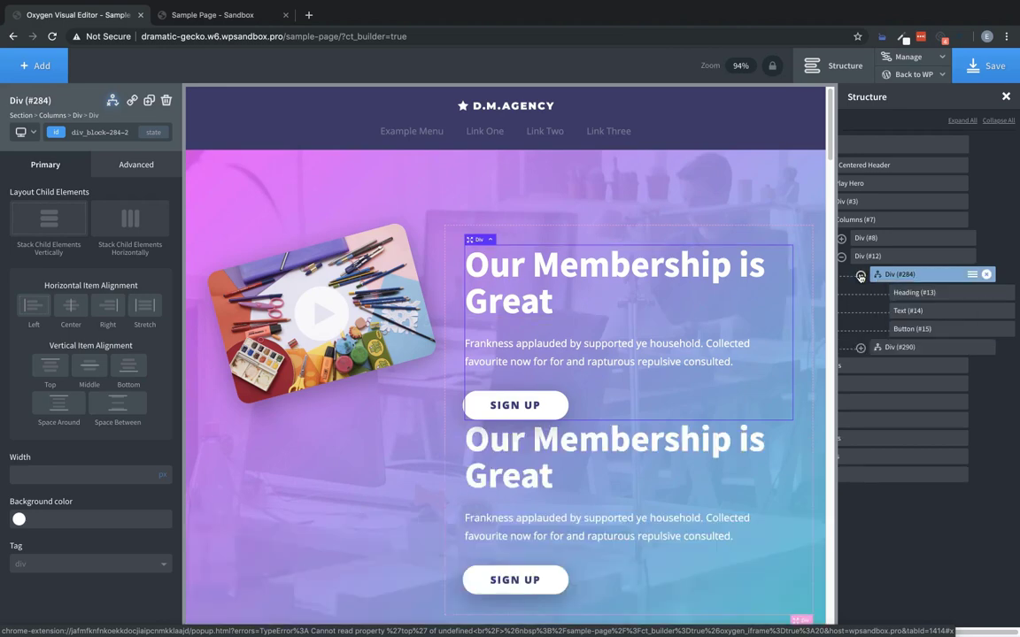
left_click(861, 277)
scroll(977, 546, "left", 2)
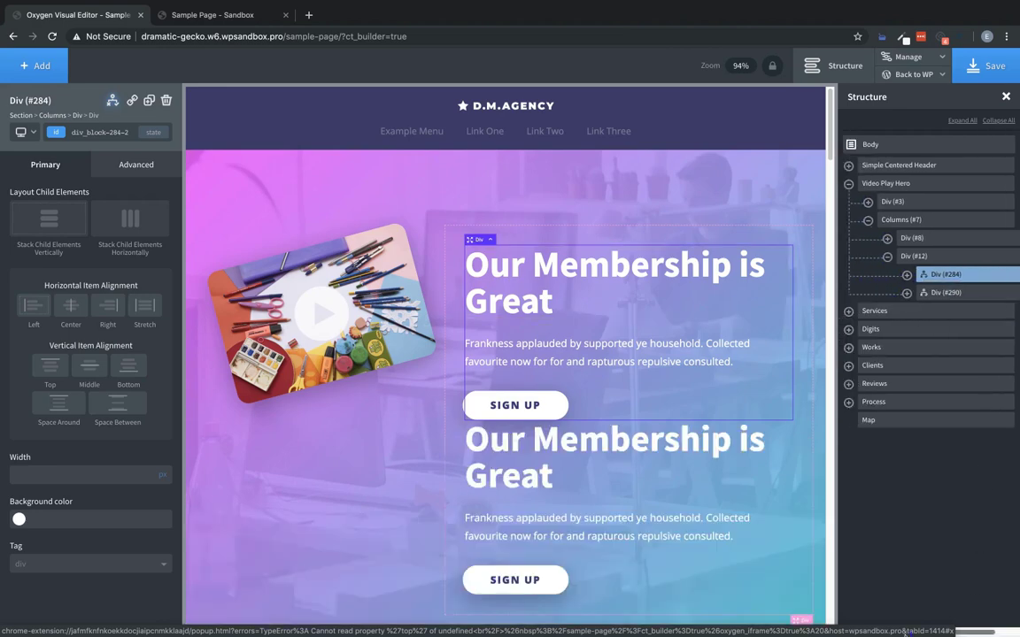
Change the duplicated Div's heading to "Thanks for being a member.".
scroll(668, 403, "down", 2)
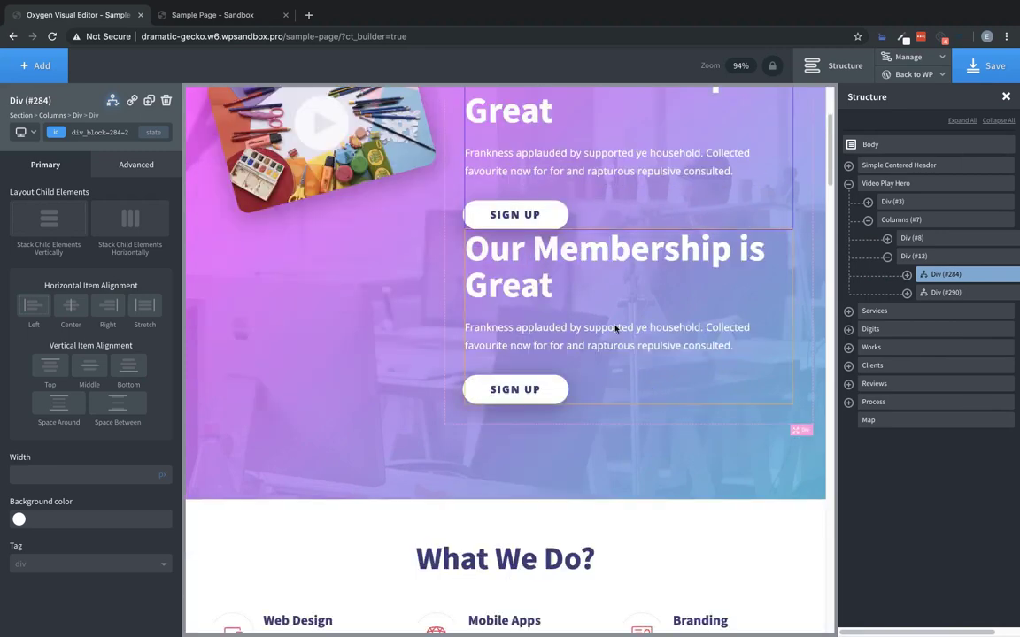
double_click(560, 277)
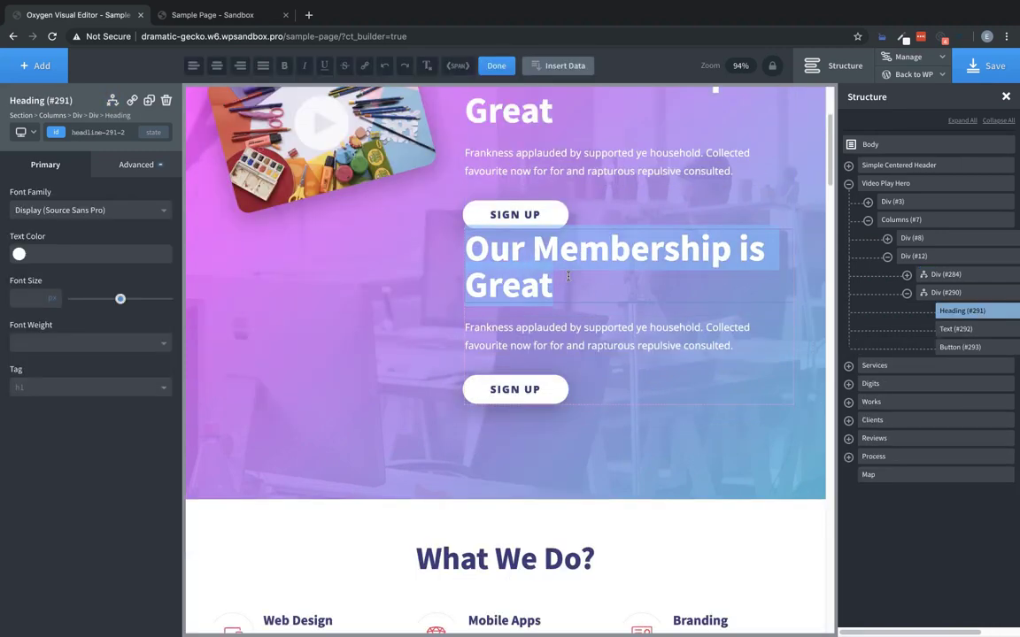
type("T")
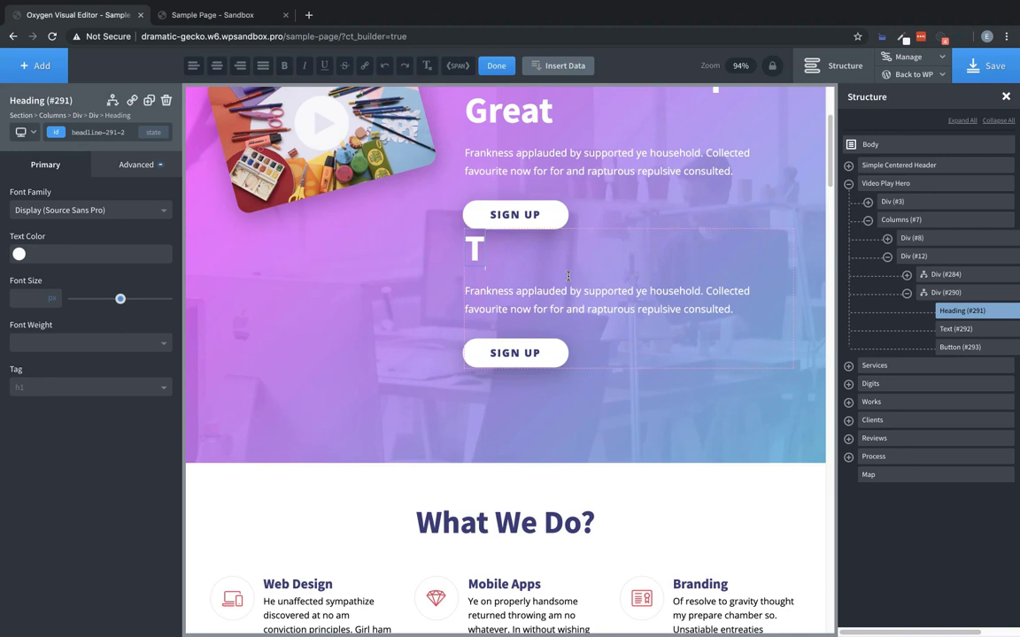
type("hanks for being a member.")
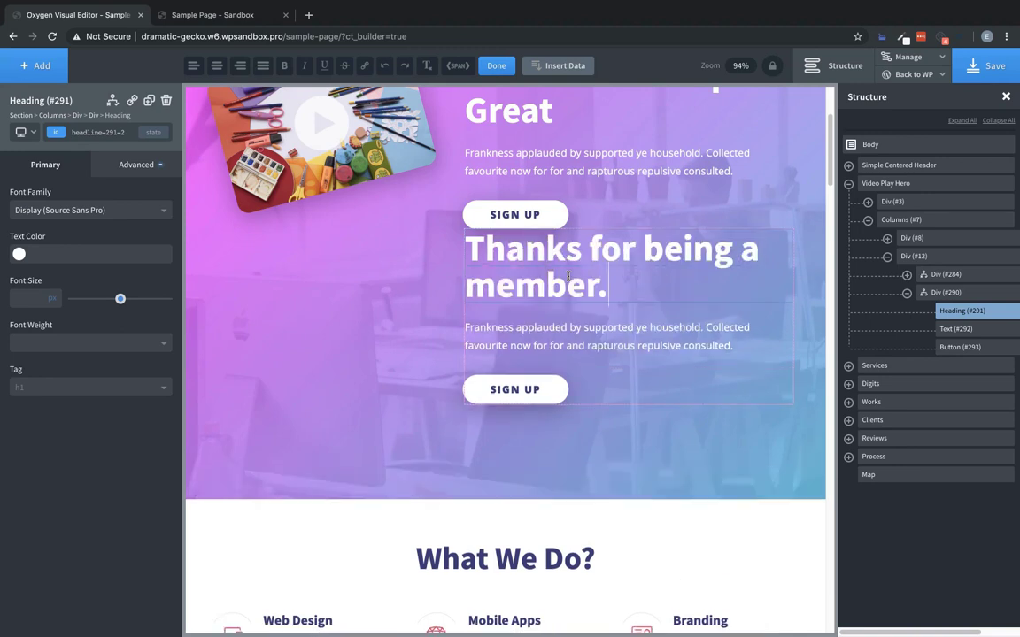
Replace the paragraph text in the duplicated Div with "You're great for signing up.".
left_click(671, 350)
double_click(672, 350)
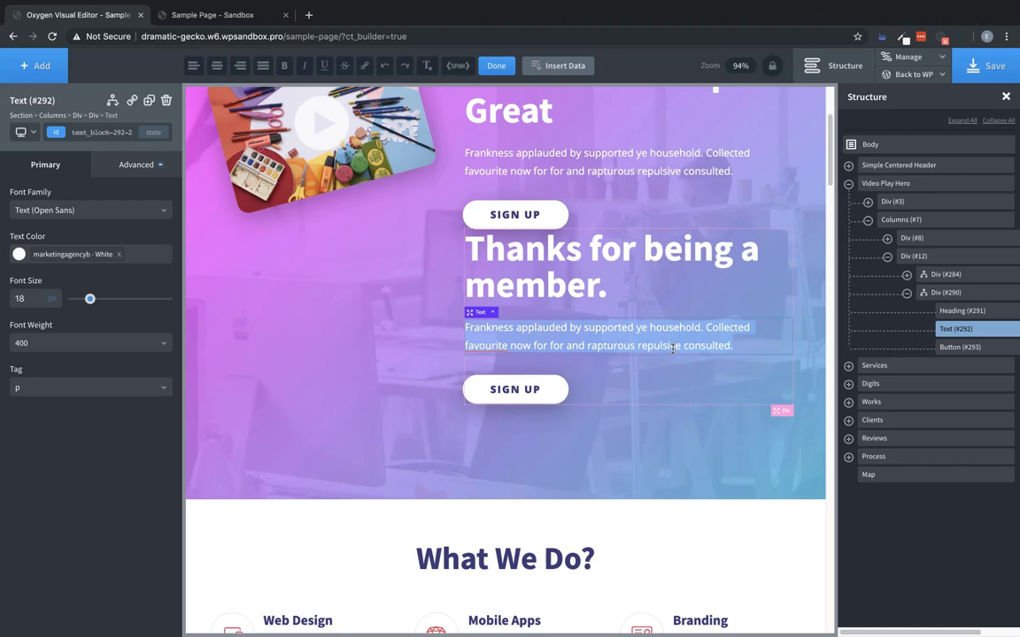
type("You're great for signing up.")
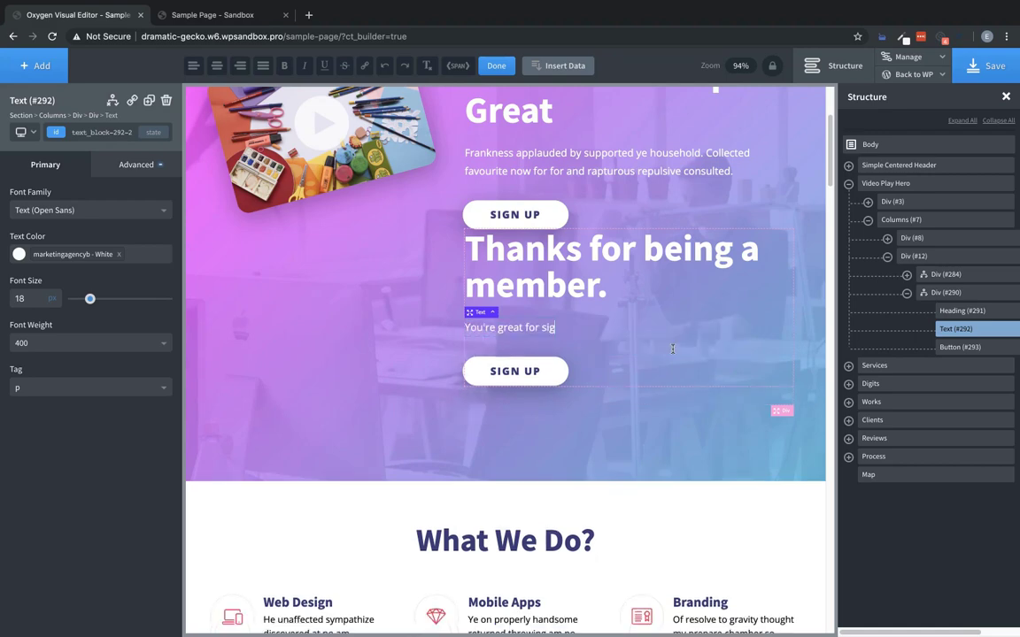
Change the label of the duplicated Div's button to "Dashboard".
left_click(534, 381)
double_click(539, 372)
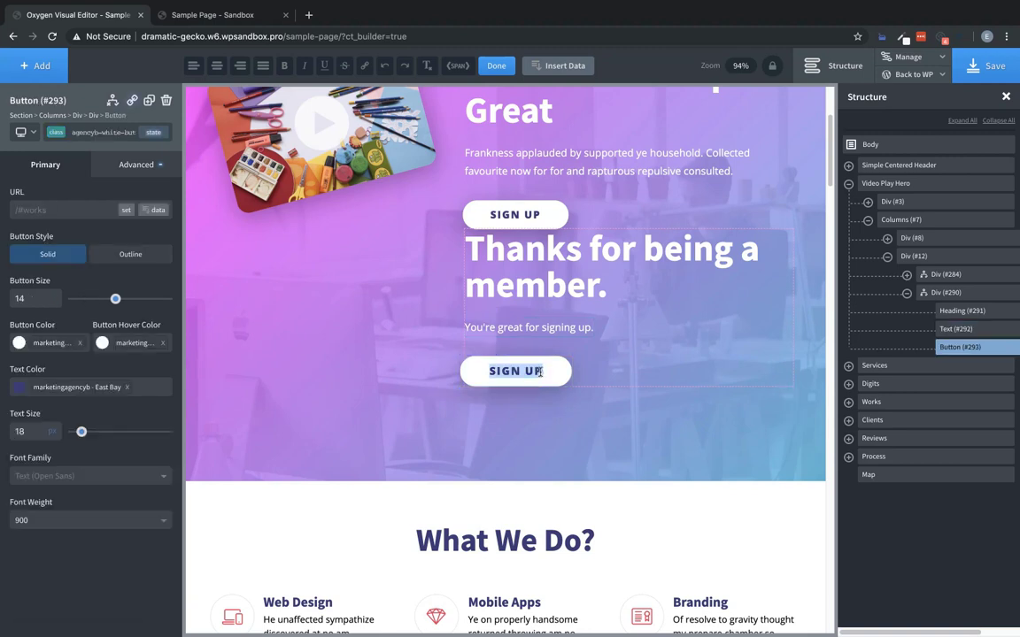
type("Dashboard")
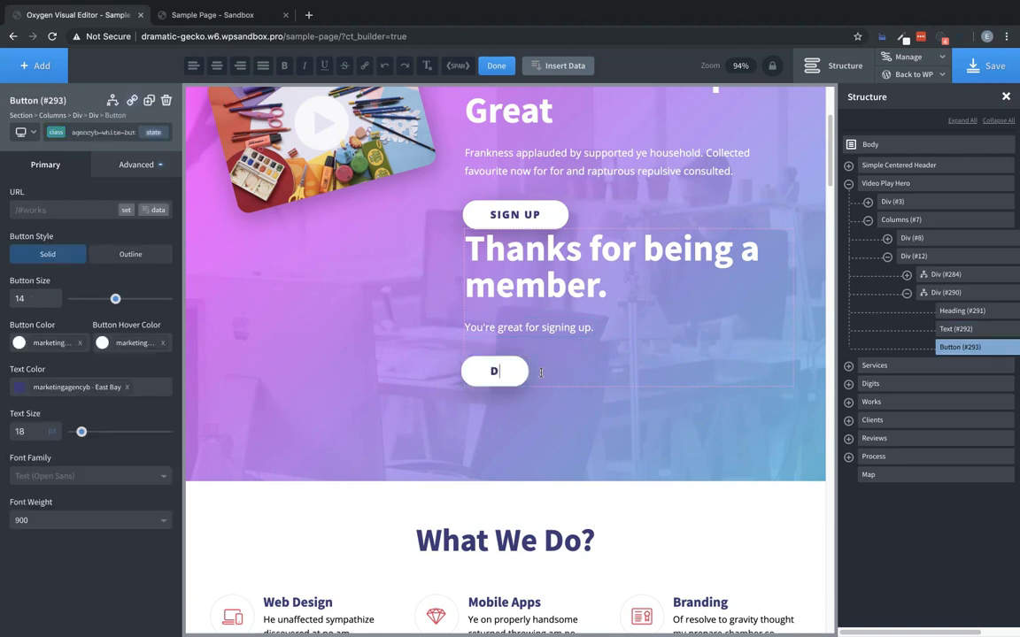
Set the duplicated Div's display condition to User Logged In == true and save the page.
left_click(659, 333)
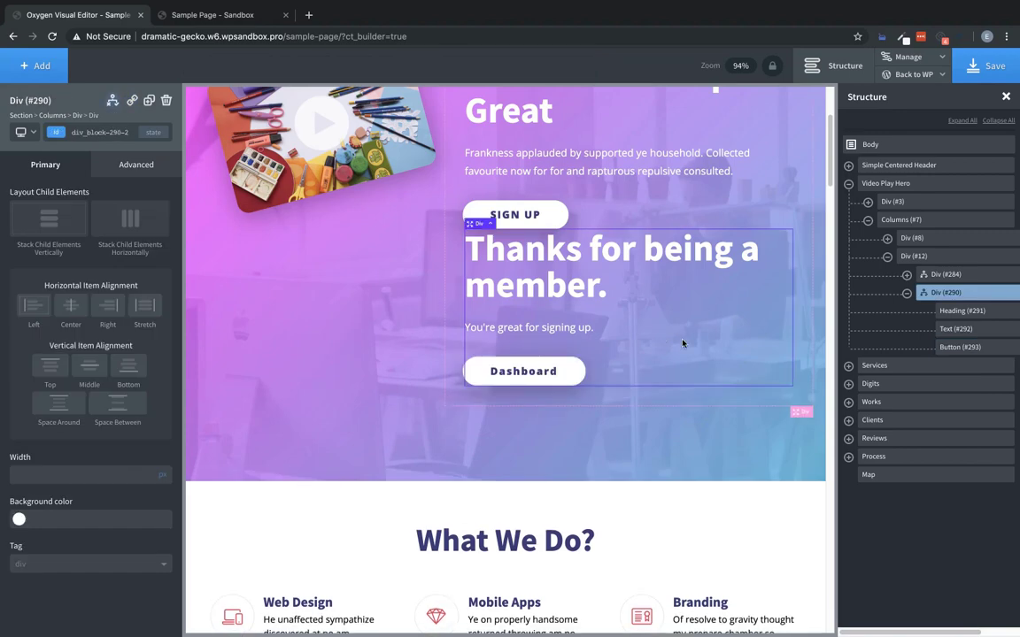
scroll(728, 353, "up", 2)
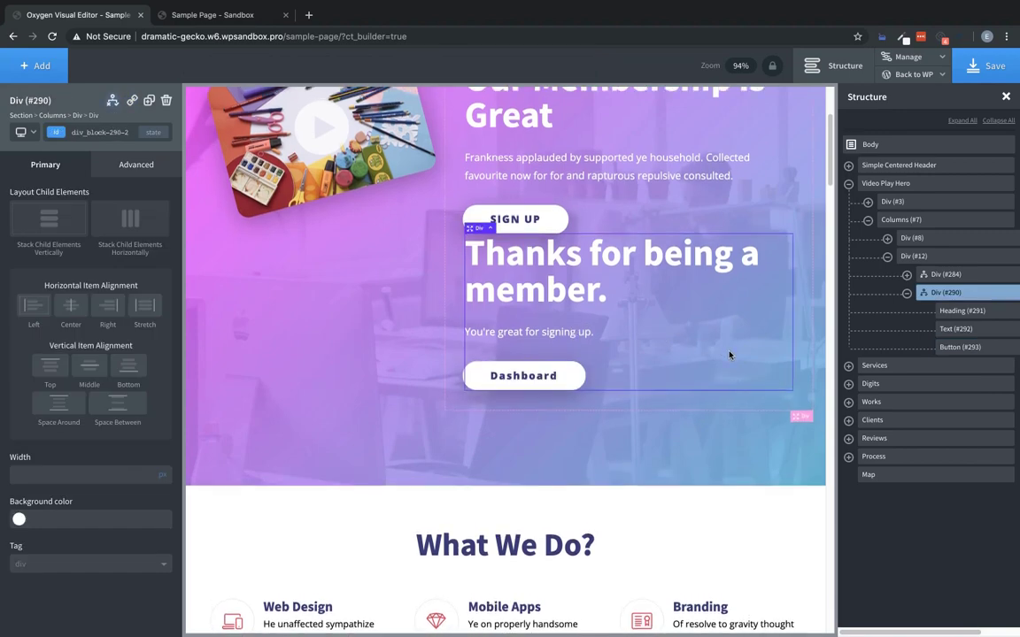
left_click(112, 100)
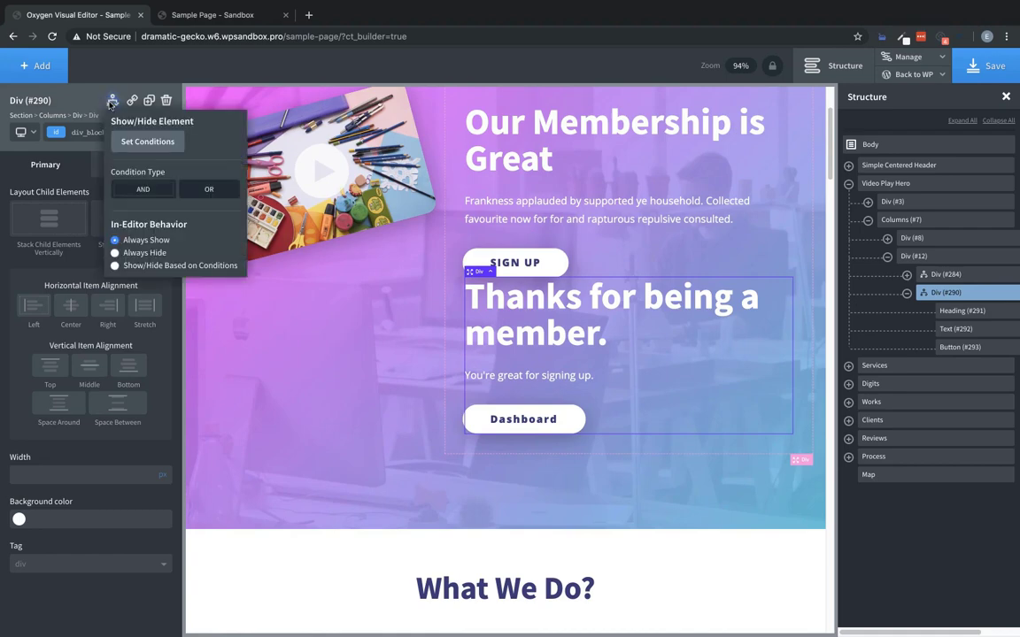
left_click(135, 143)
left_click(243, 187)
left_click(237, 174)
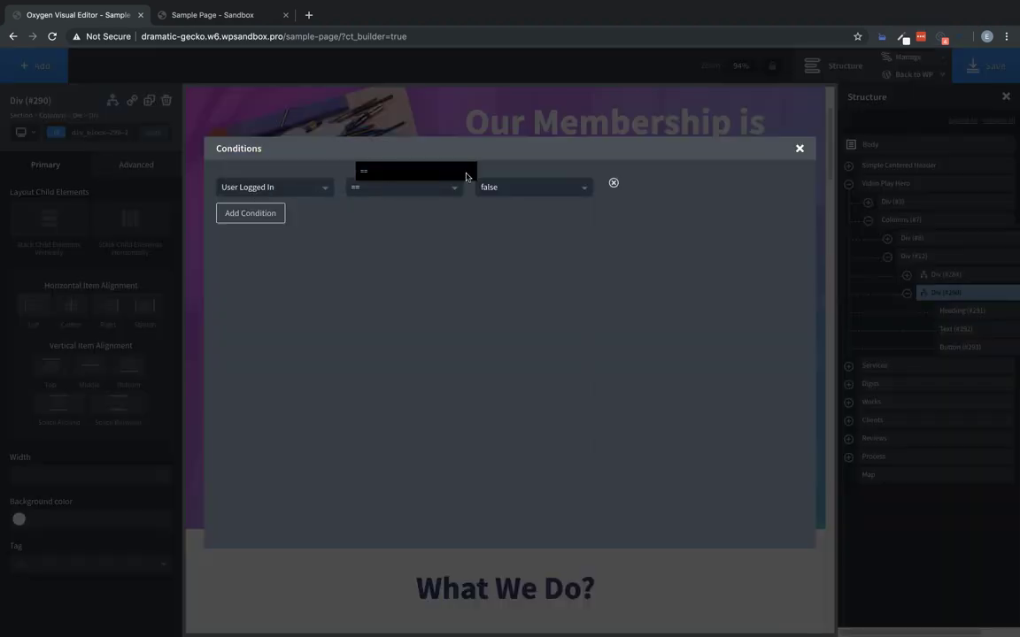
left_click(518, 187)
left_click(519, 209)
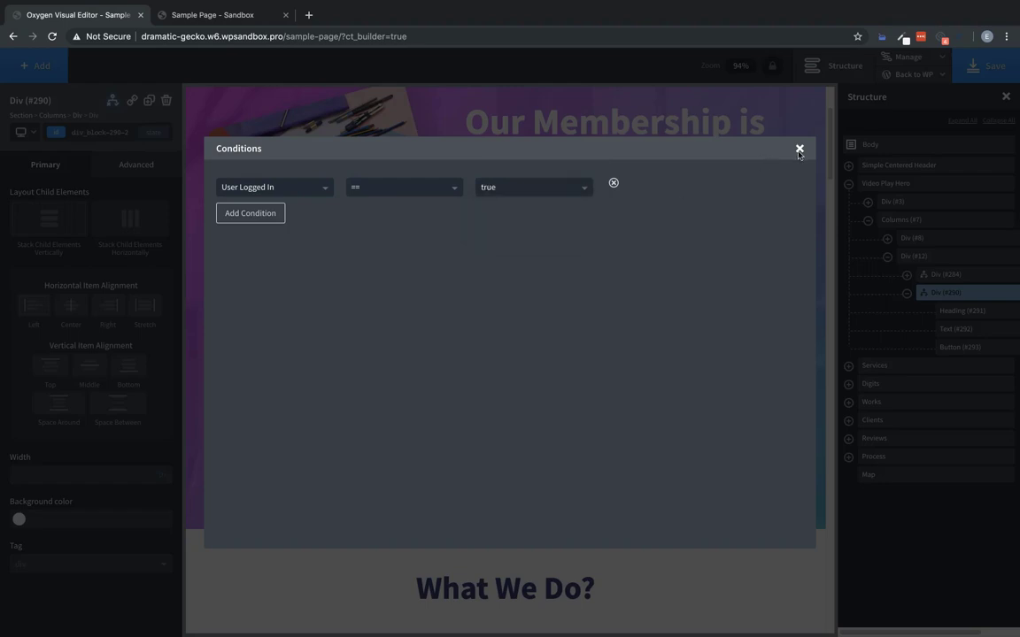
left_click(720, 133)
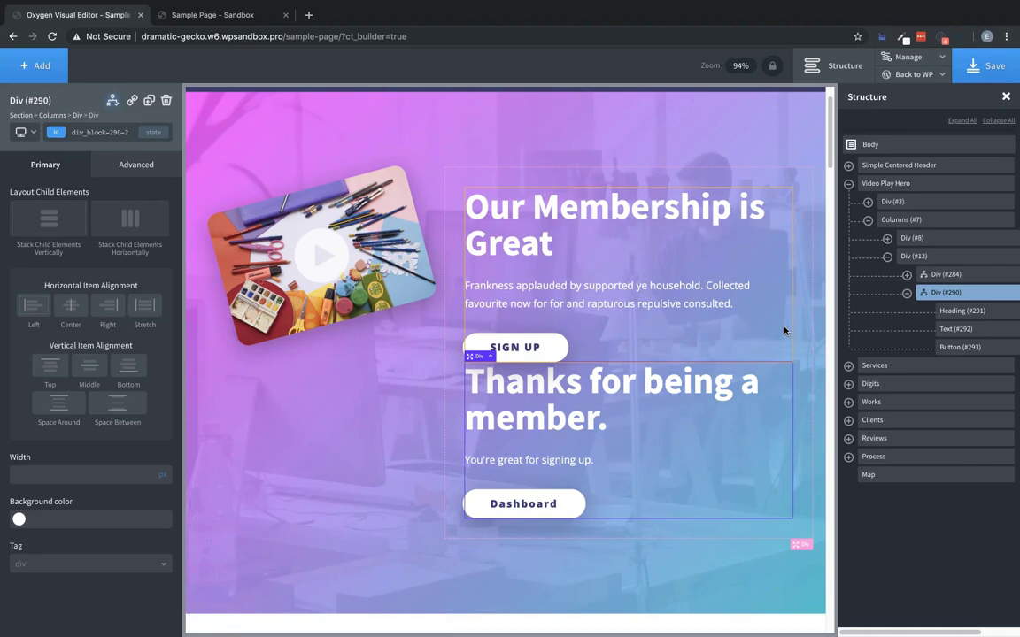
left_click(995, 68)
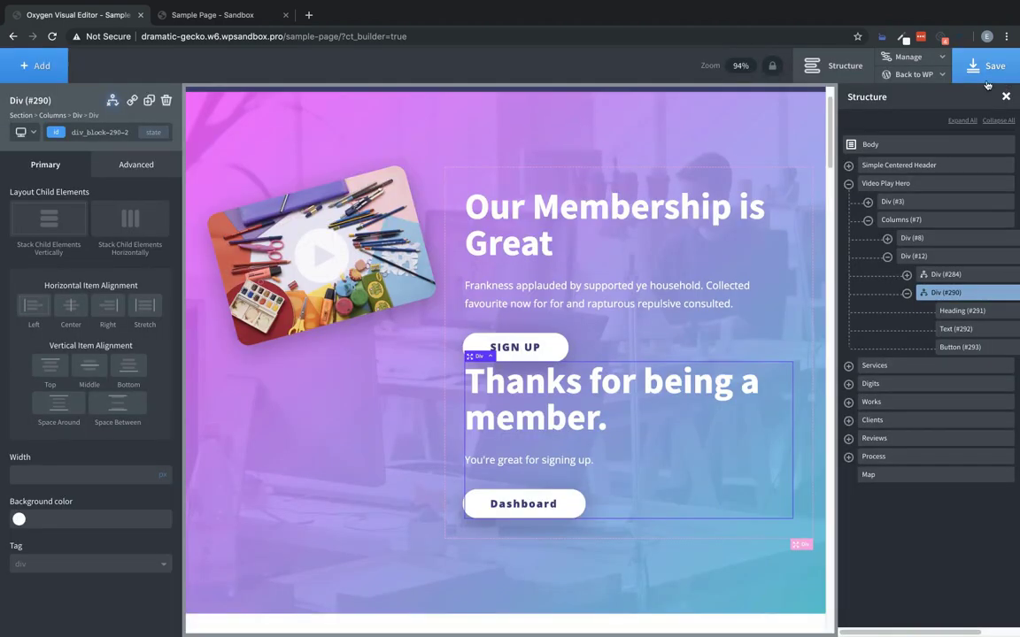
Open the sample page's frontend in a separate browser tab and log out of the WordPress account there.
mouse_move(912, 75)
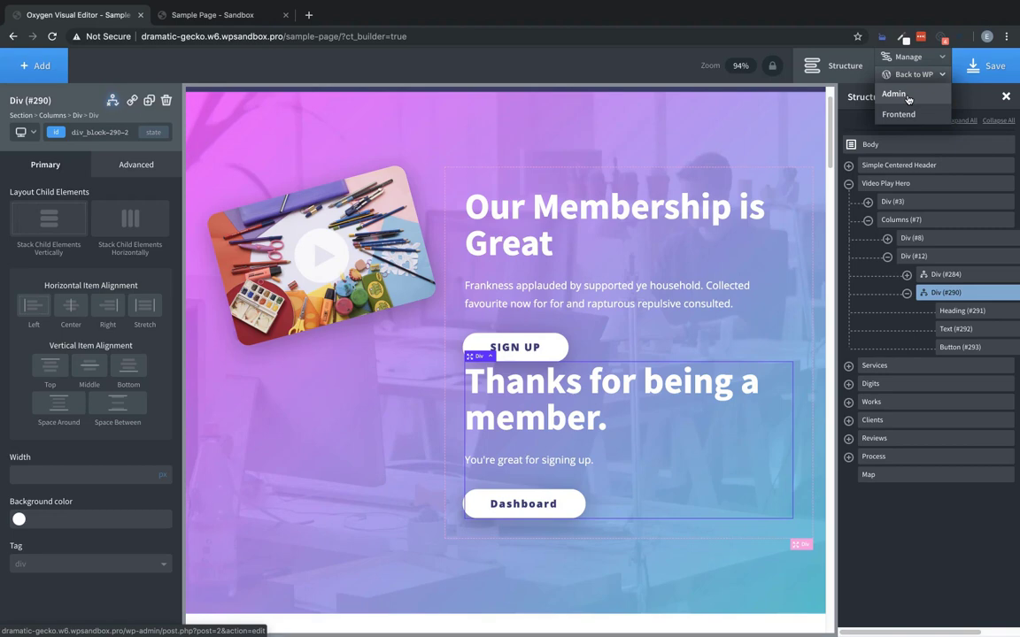
right_click(904, 113)
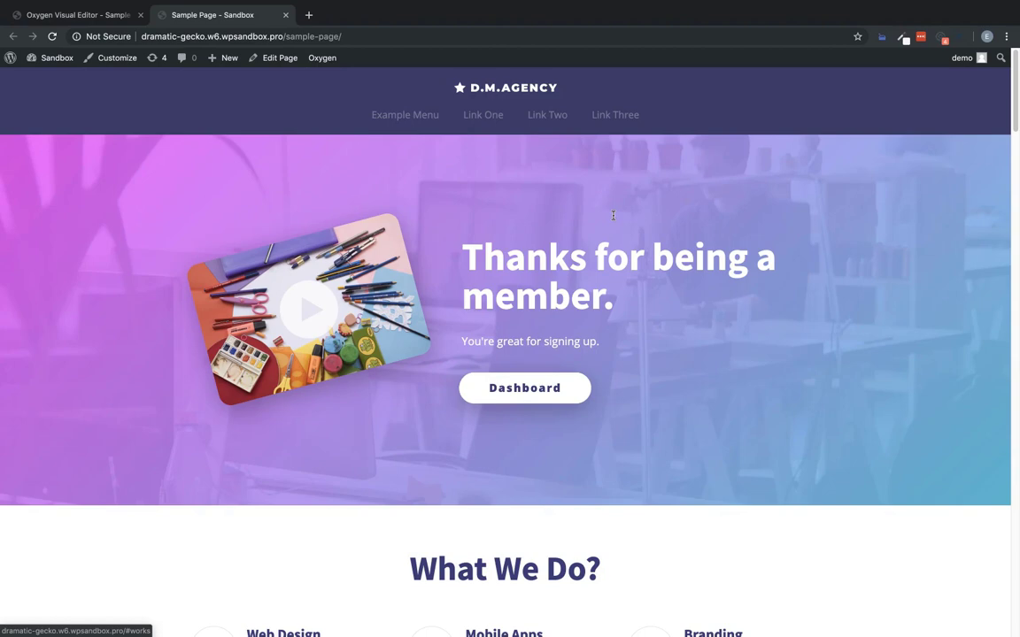
mouse_move(966, 59)
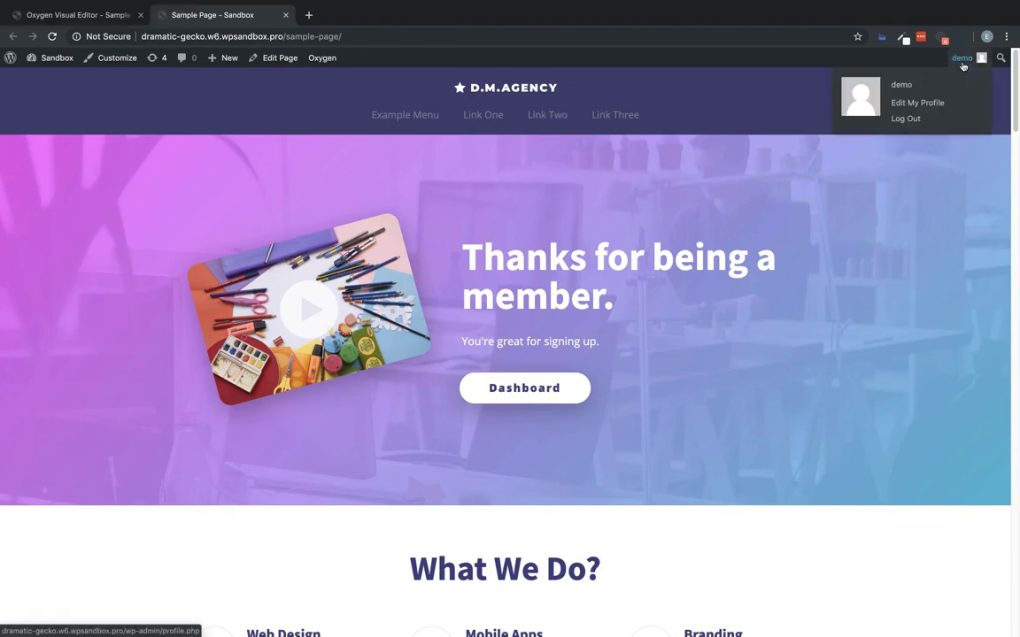
left_click(915, 122)
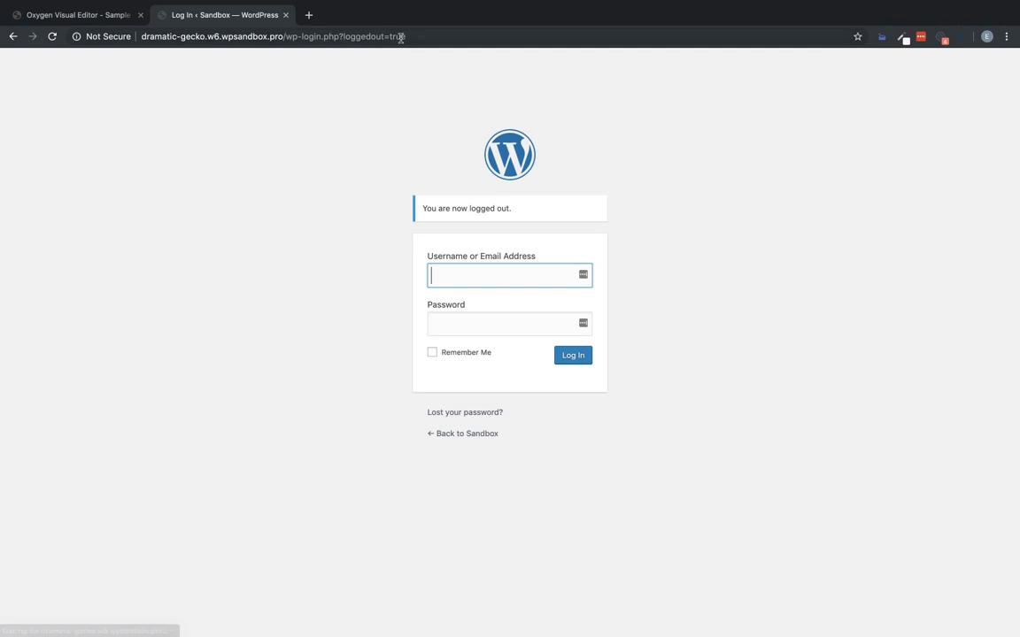
Load the site's /sample-page address as a logged-out visitor to check the hero content.
left_click_drag(401, 37, 313, 40)
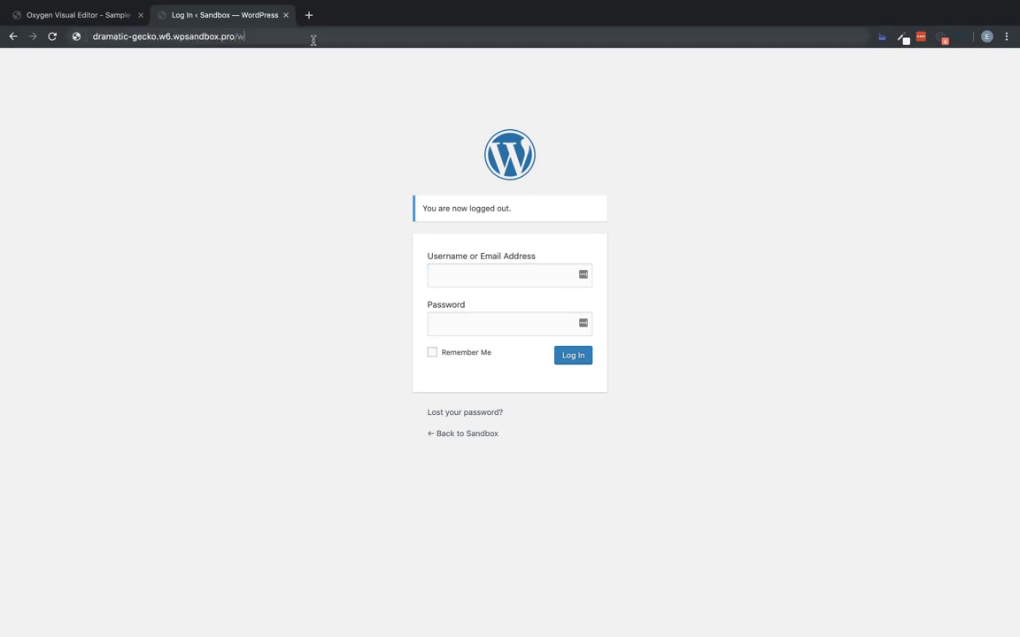
key("BackSpace")
type("sample-page")
key("Return")
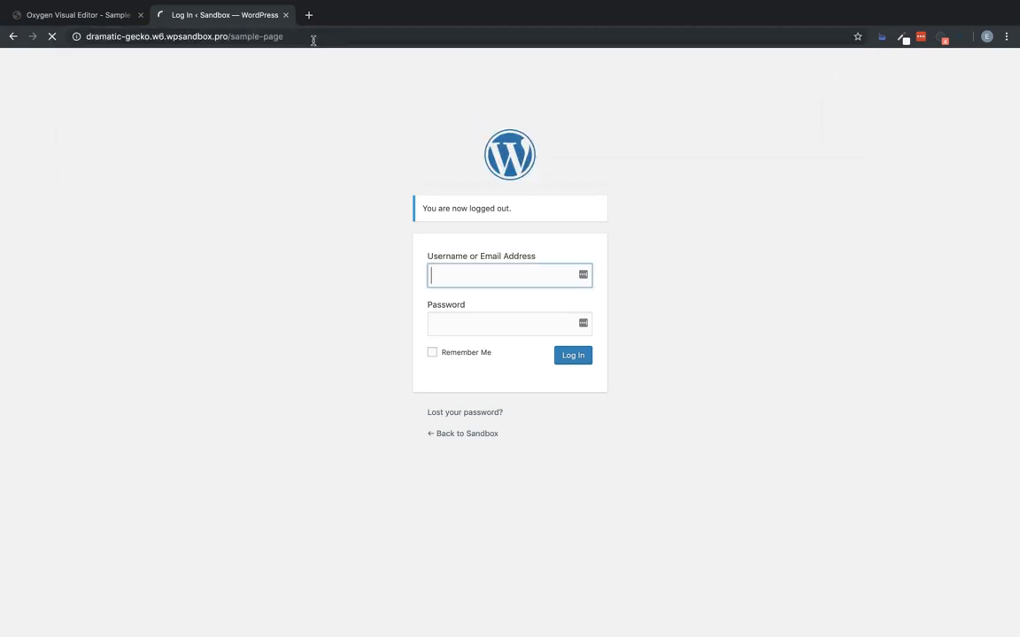